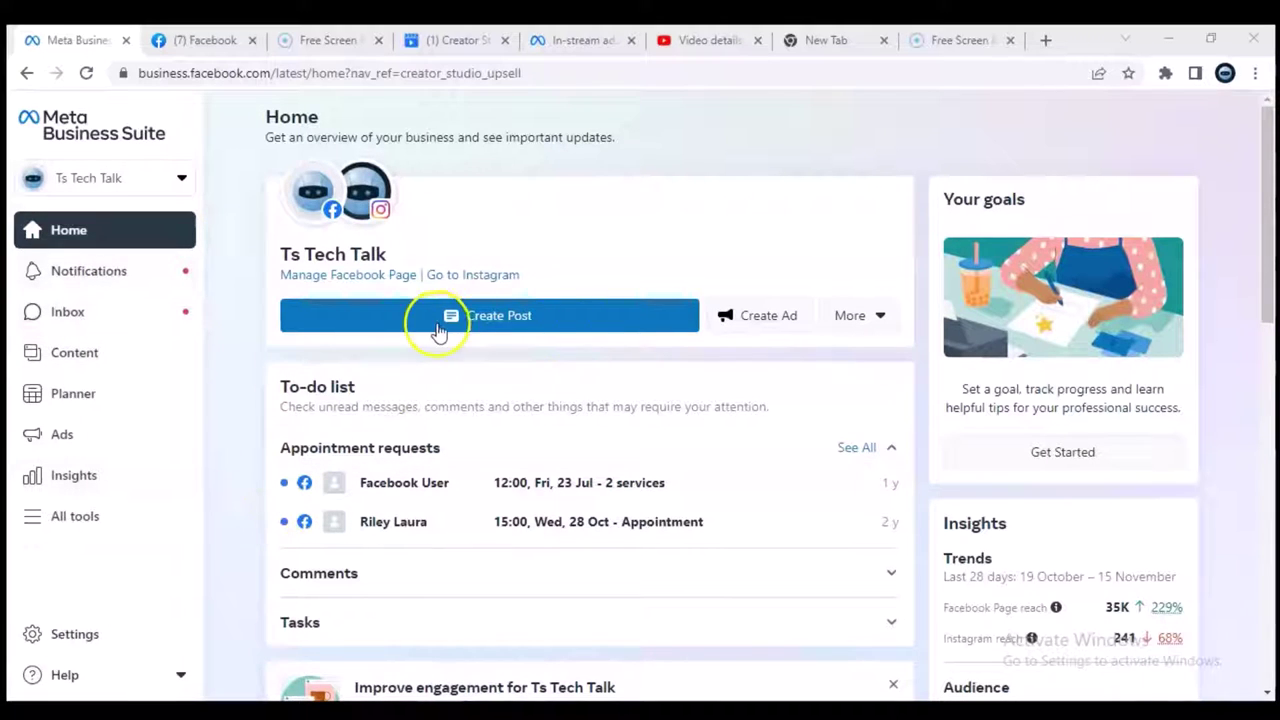
# Start a new post for Ts Tech Talk with Create Post on the Home page
pyautogui.click(451, 320)
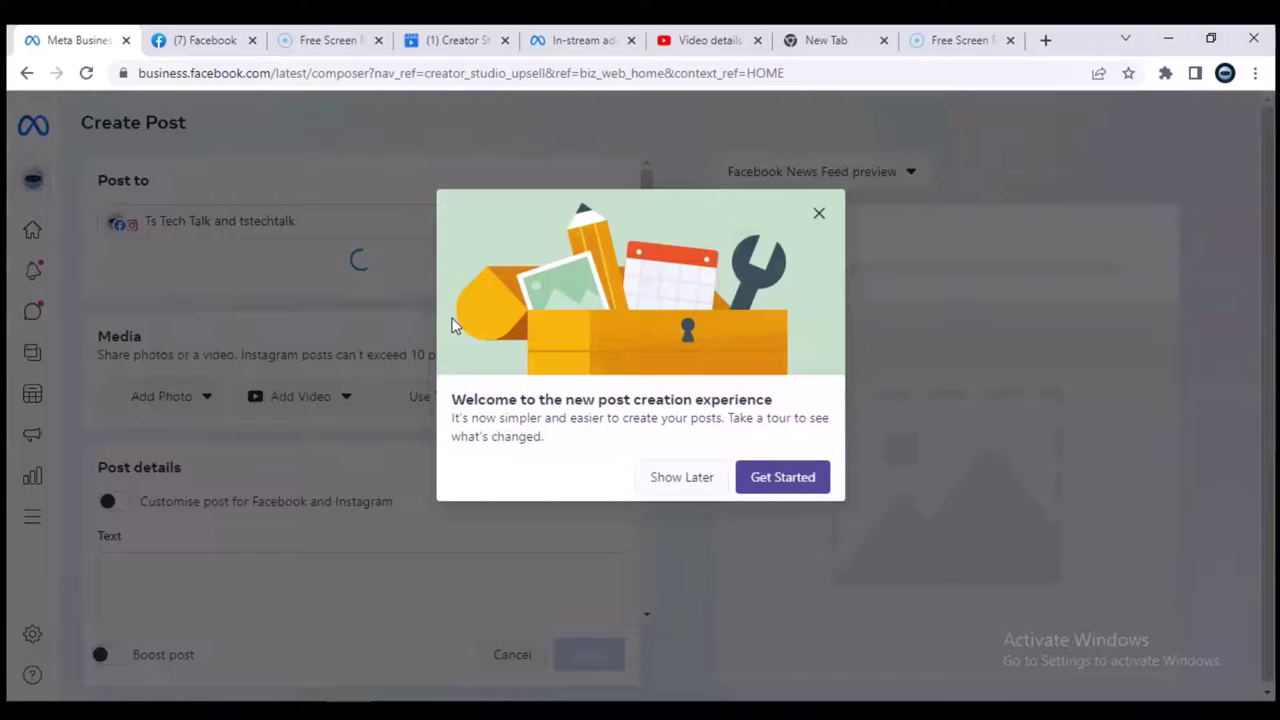
# Dismiss the new post creation welcome tour with Show Later
pyautogui.click(699, 478)
pyautogui.click(690, 479)
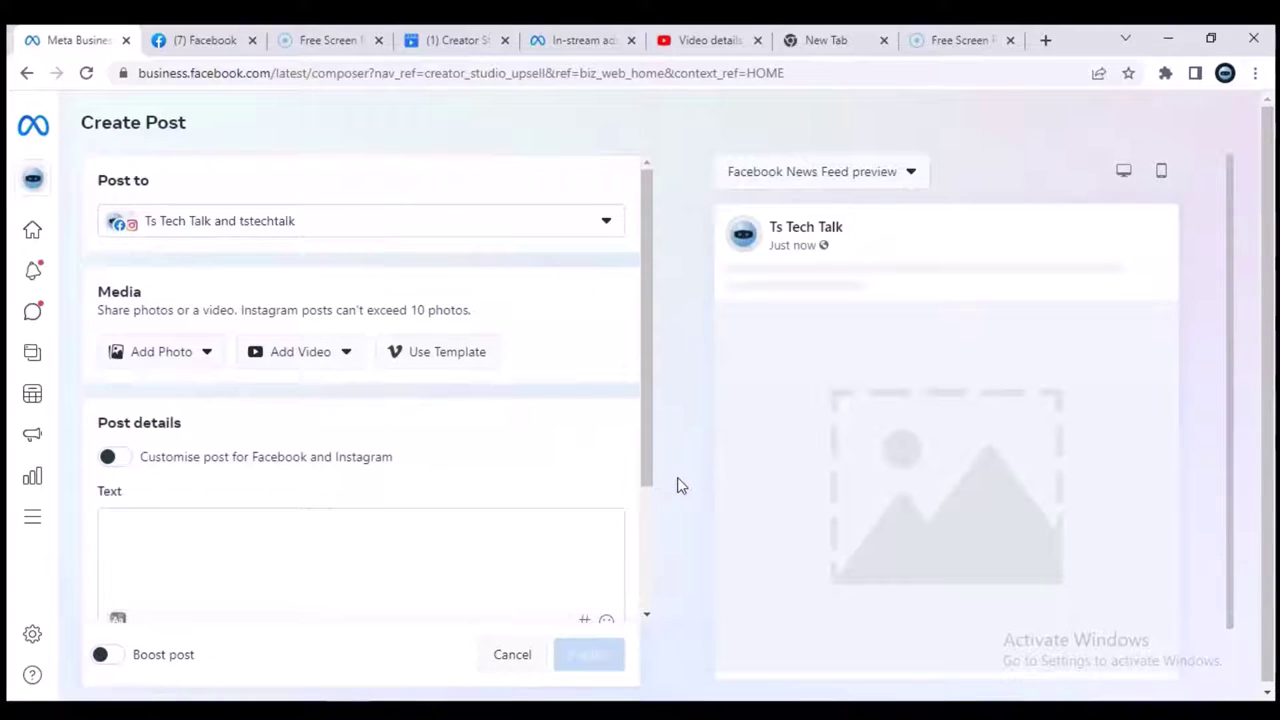
pyautogui.moveTo(677, 485)
pyautogui.mouseDown()
pyautogui.moveTo(651, 457)
pyautogui.moveTo(397, 420)
pyautogui.mouseUp()
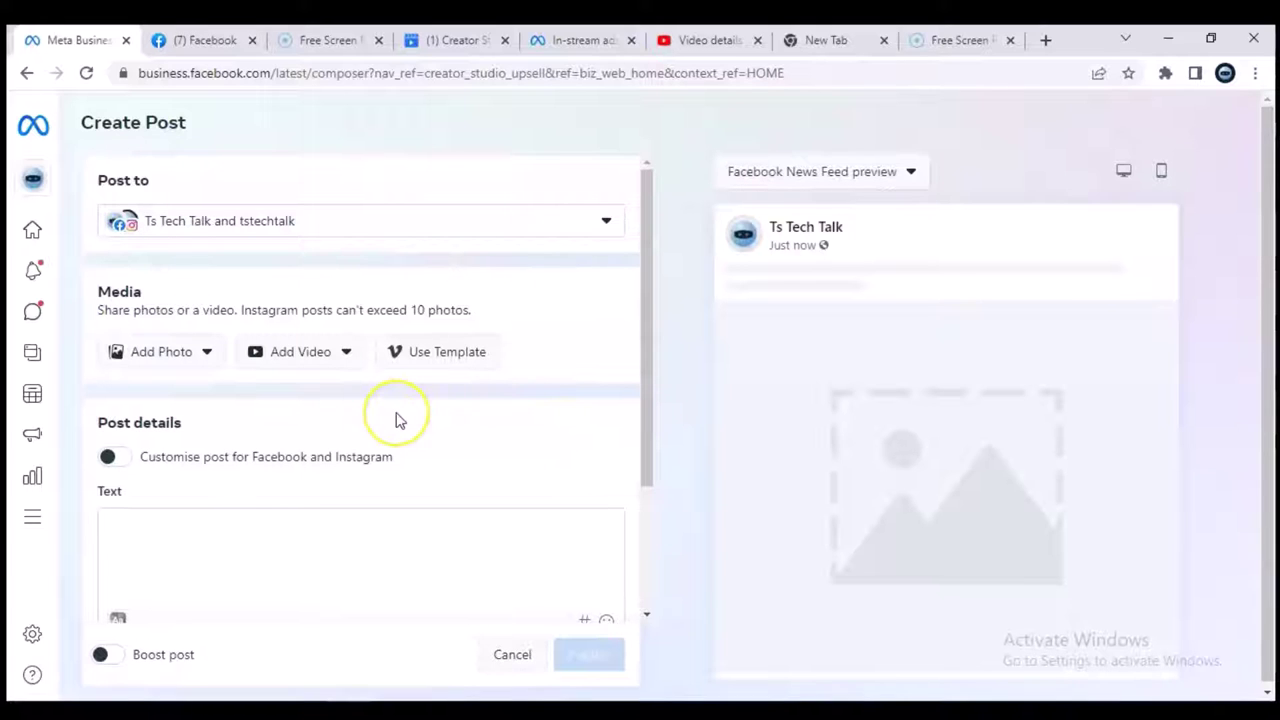
# Upload the Facebook Creator video from the Pictures folder into the post
pyautogui.click(284, 355)
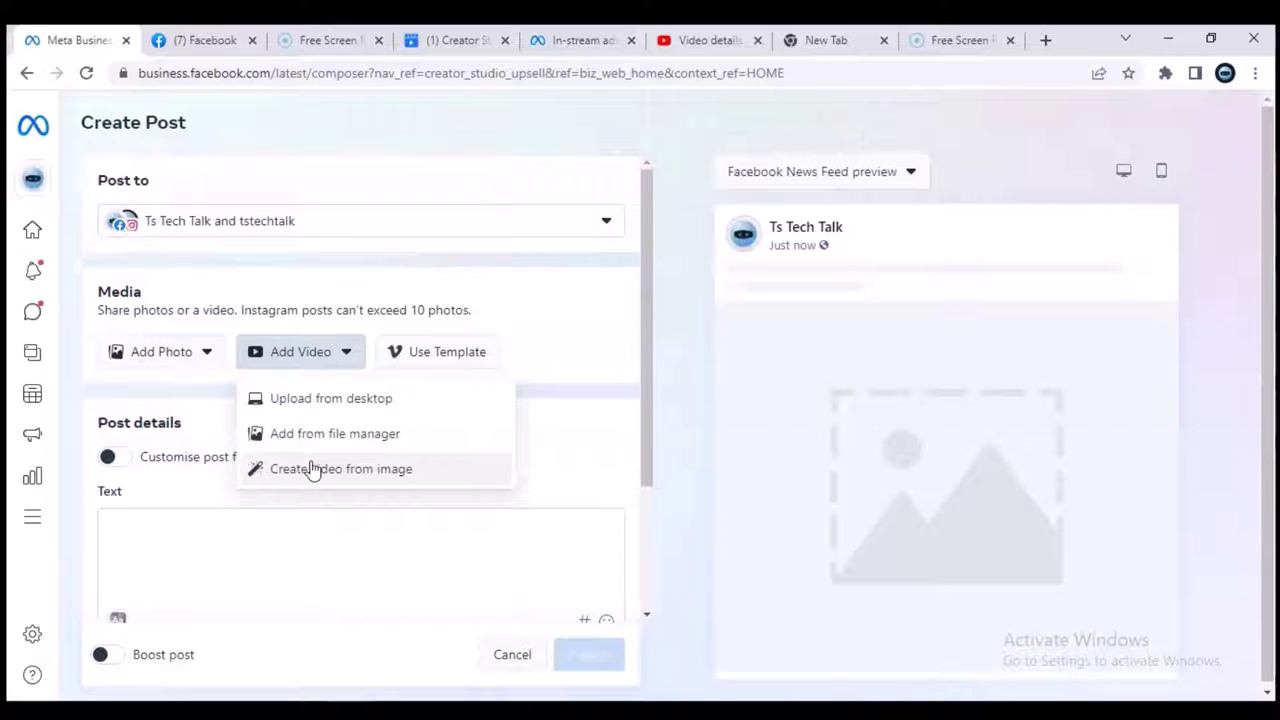
pyautogui.click(333, 400)
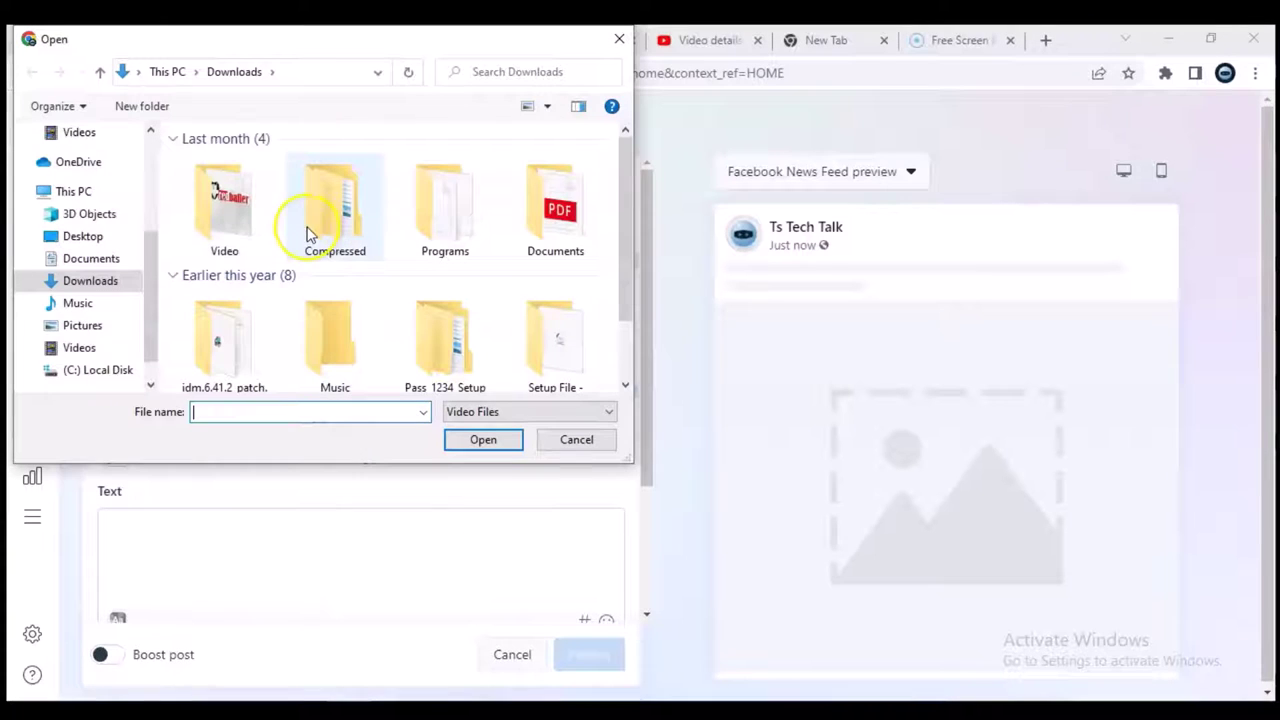
pyautogui.click(88, 327)
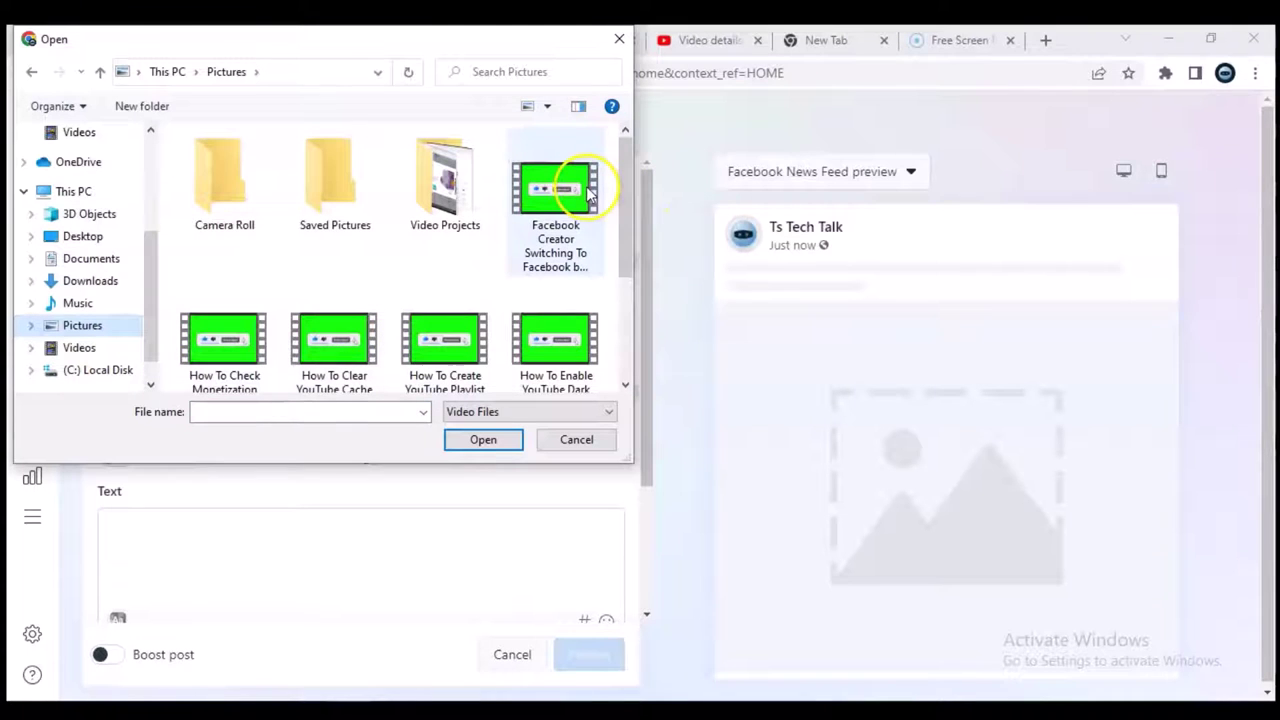
pyautogui.click(567, 190)
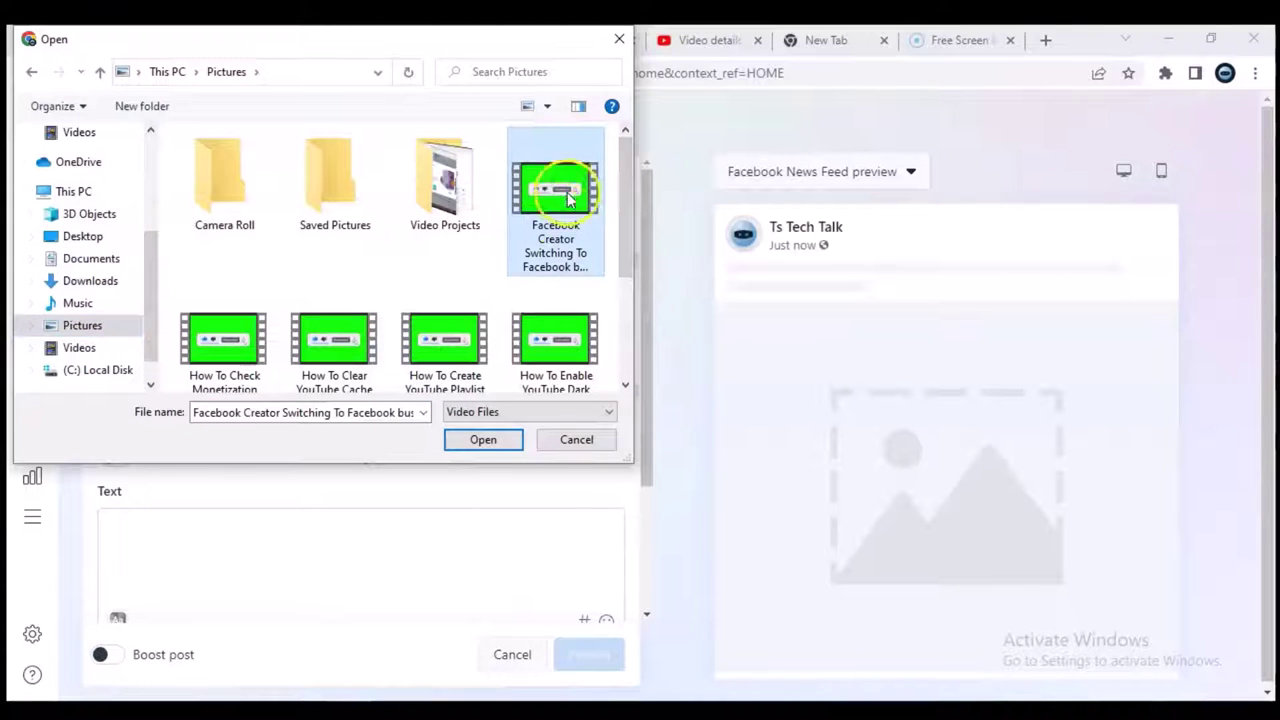
pyautogui.click(485, 442)
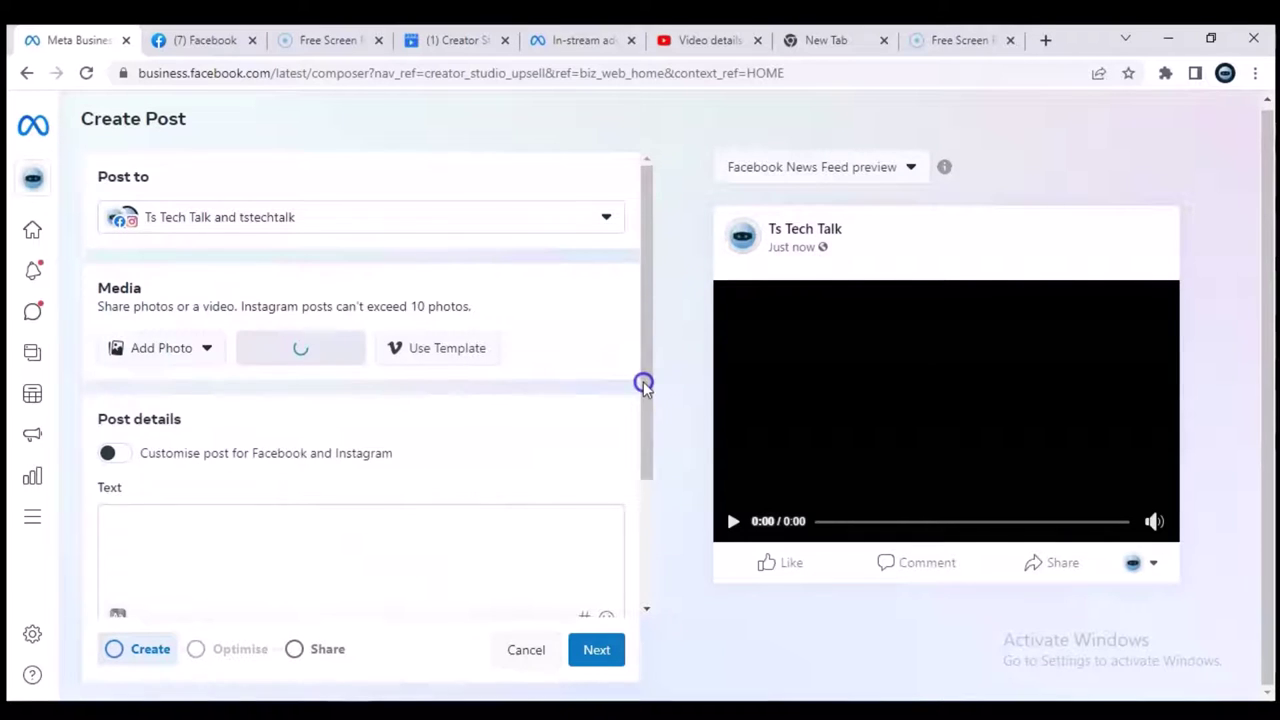
# Let the 3:54 video finish loading and scroll down to the title, text and thumbnail fields
pyautogui.moveTo(643, 387); pyautogui.dragTo(638, 483)
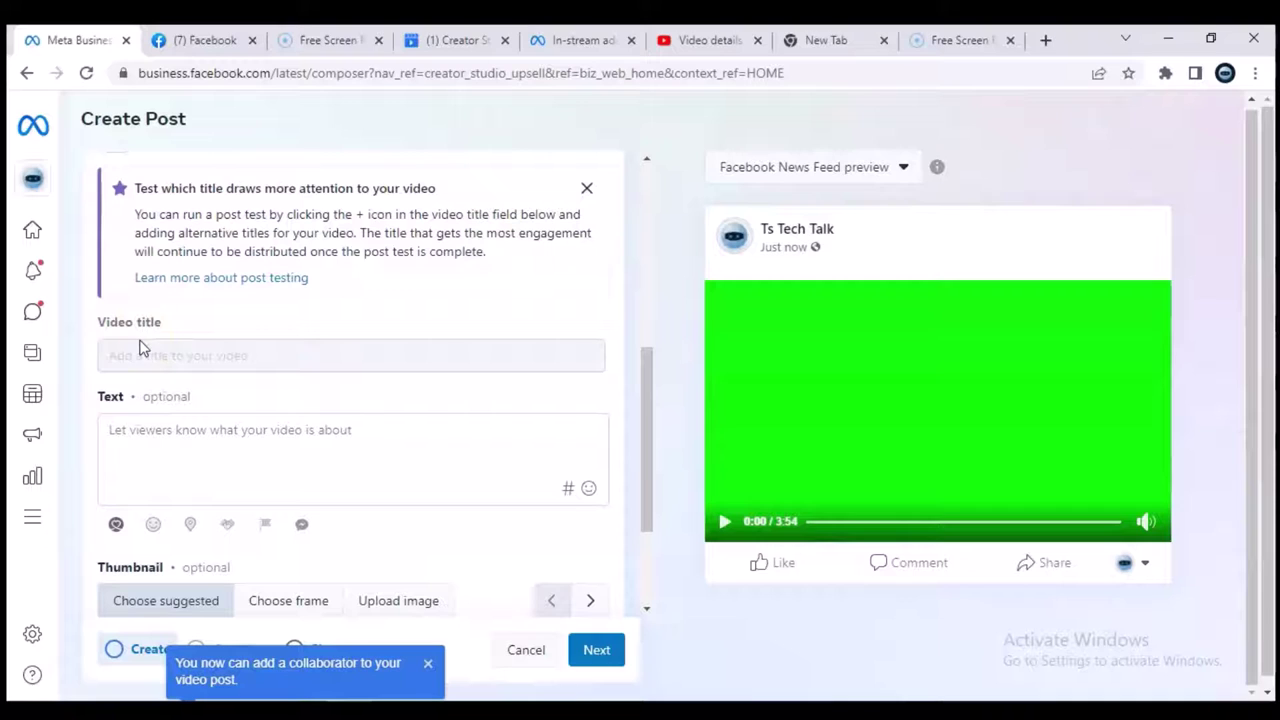
pyautogui.click(143, 359)
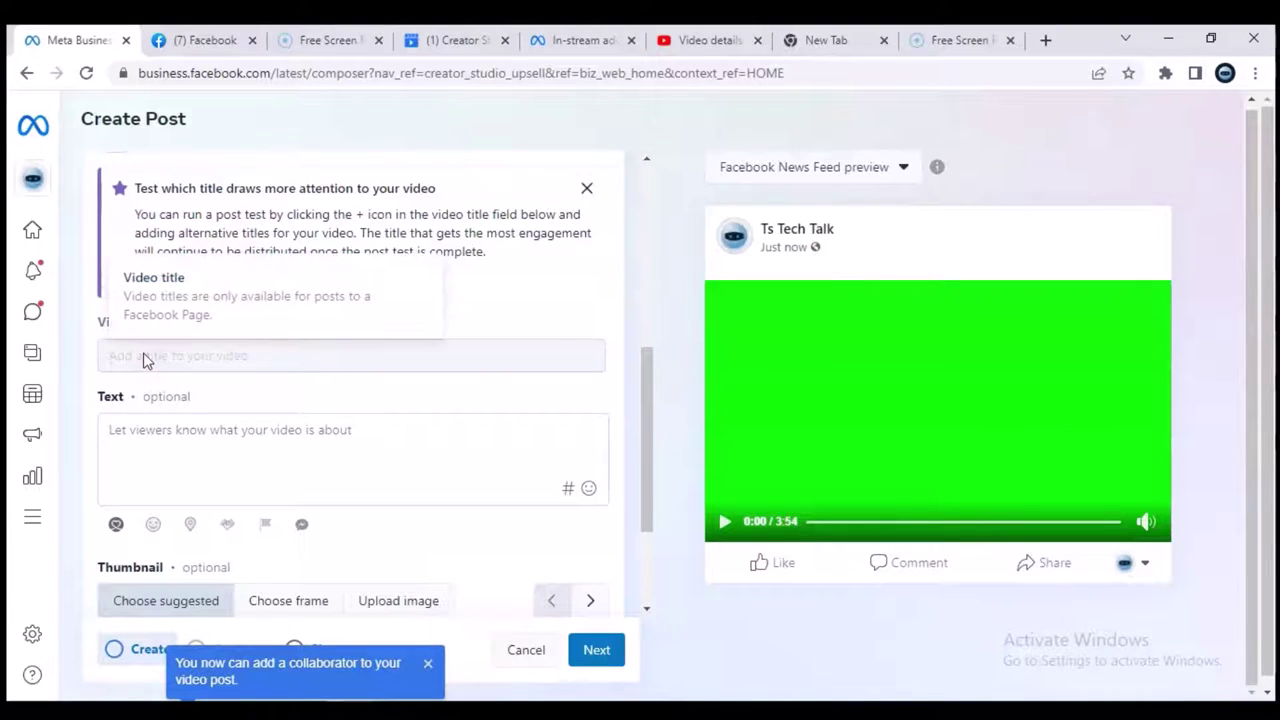
pyautogui.click(120, 375)
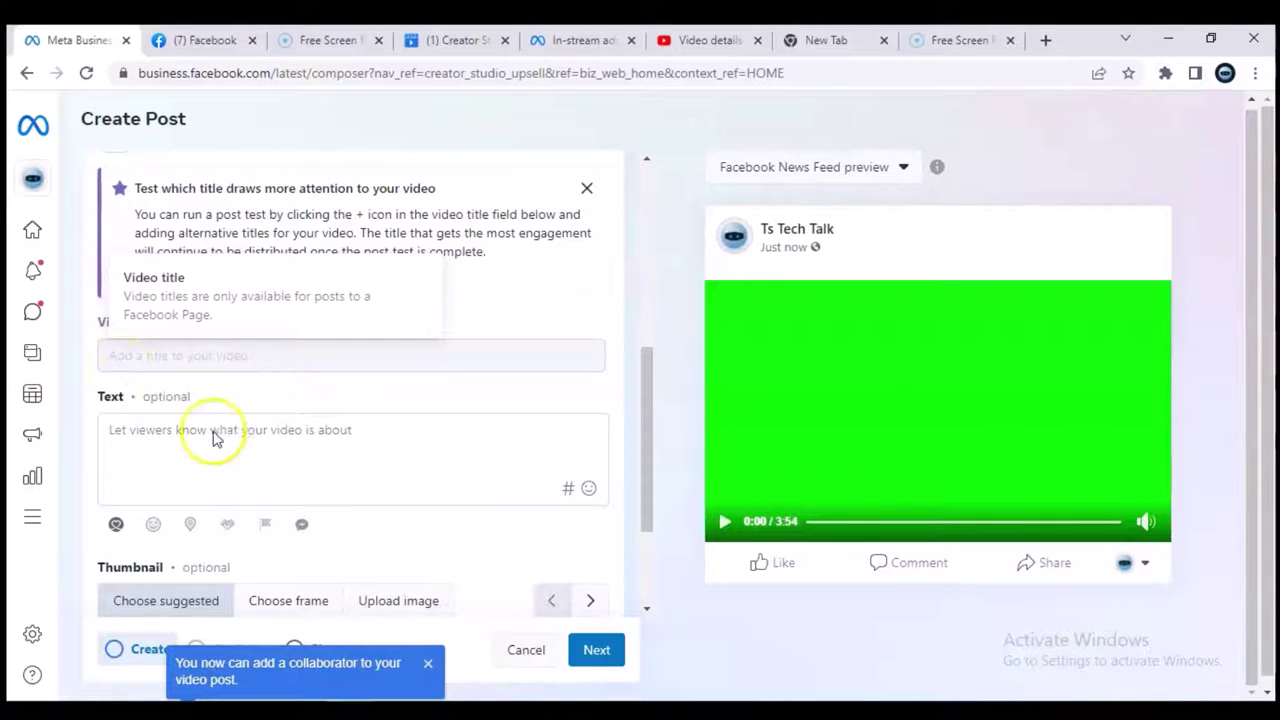
pyautogui.click(474, 452)
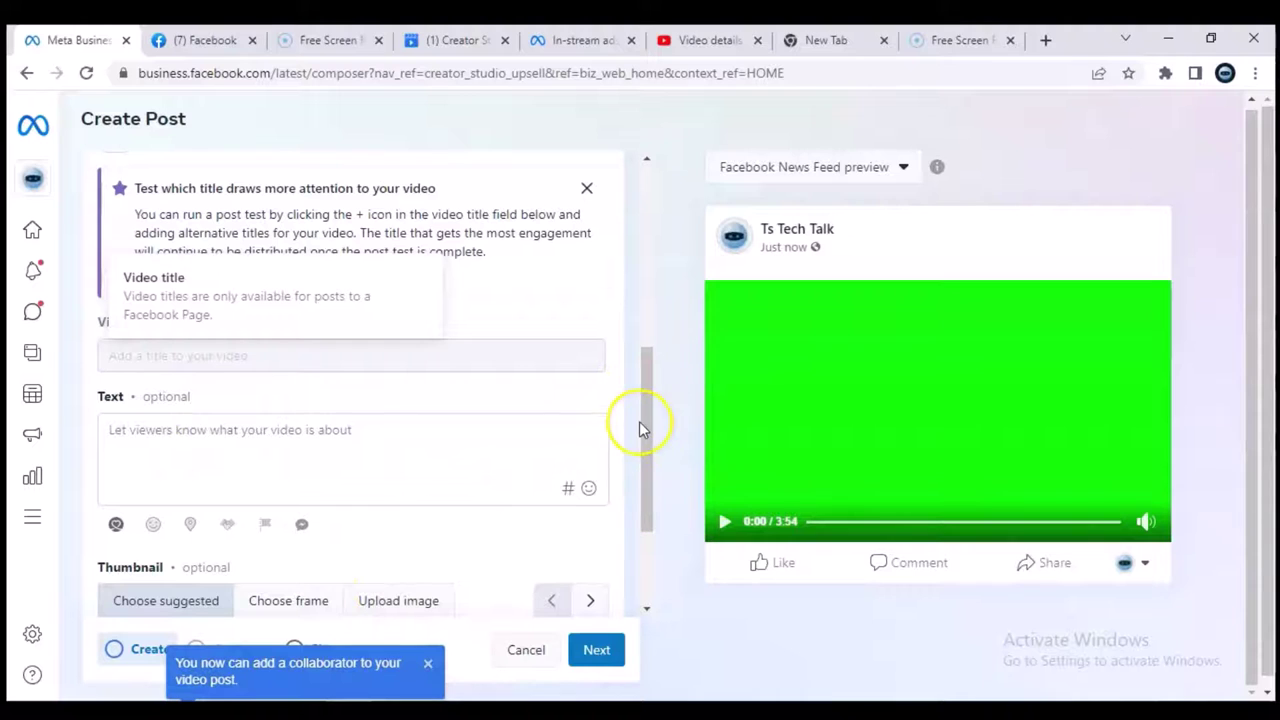
pyautogui.scroll(-2, 582, 578)
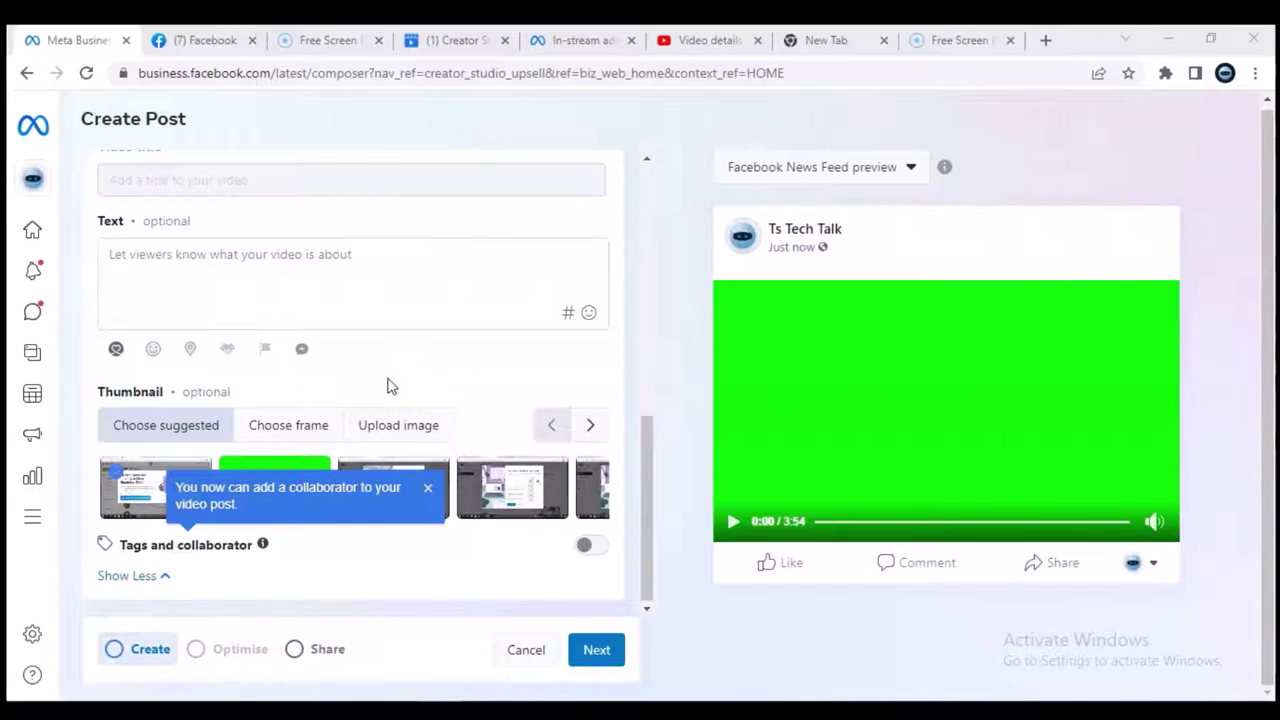
# Paste the Creator Studio description into the post text and switch the thumbnail to Upload image
pyautogui.click(307, 262)
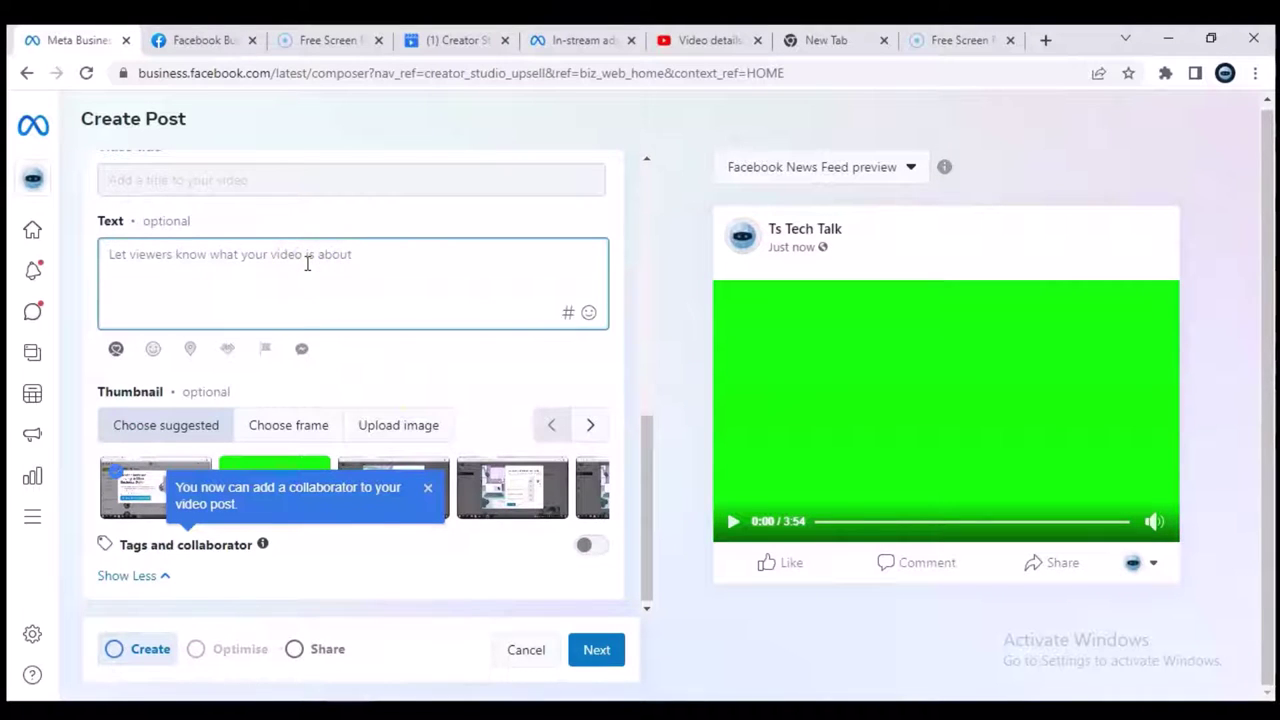
pyautogui.write('Learn How To Switch To Facebook Creator Studio From Business Suite, if you have switched to Meta Business Suite and want to switch back to Facebook Creator studio then you will learn just how to do that on this video')
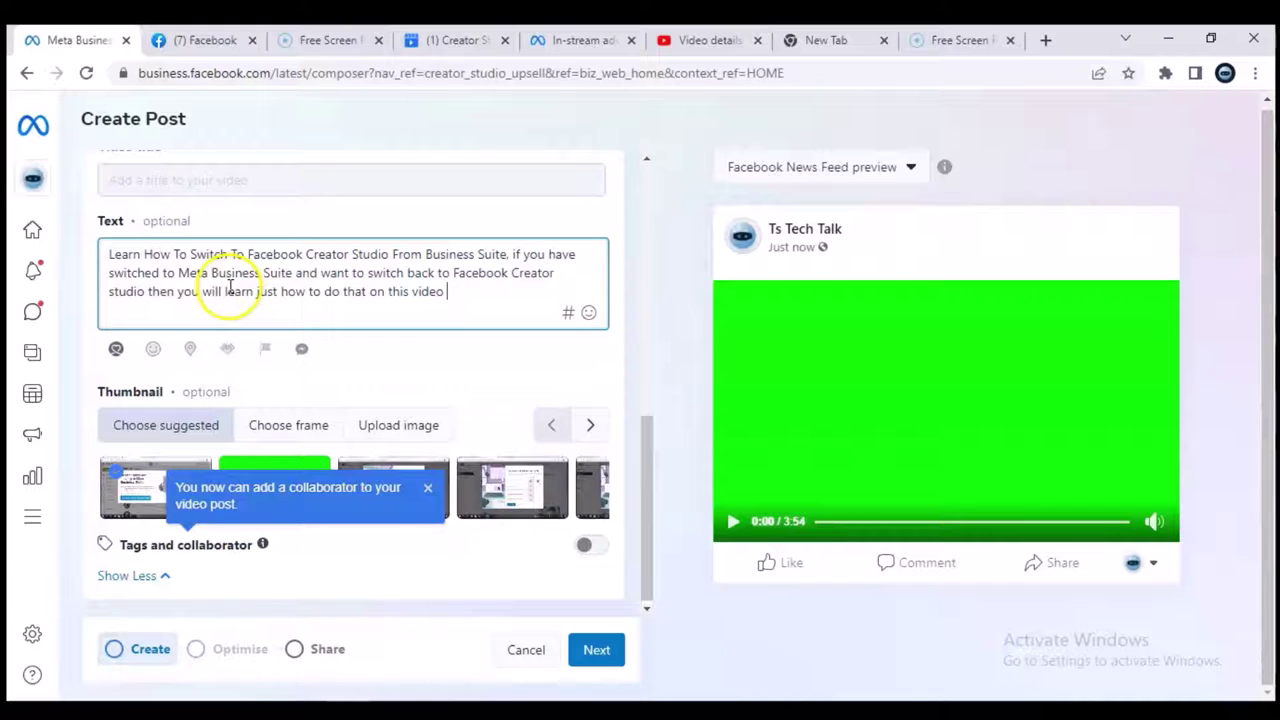
pyautogui.click(147, 253)
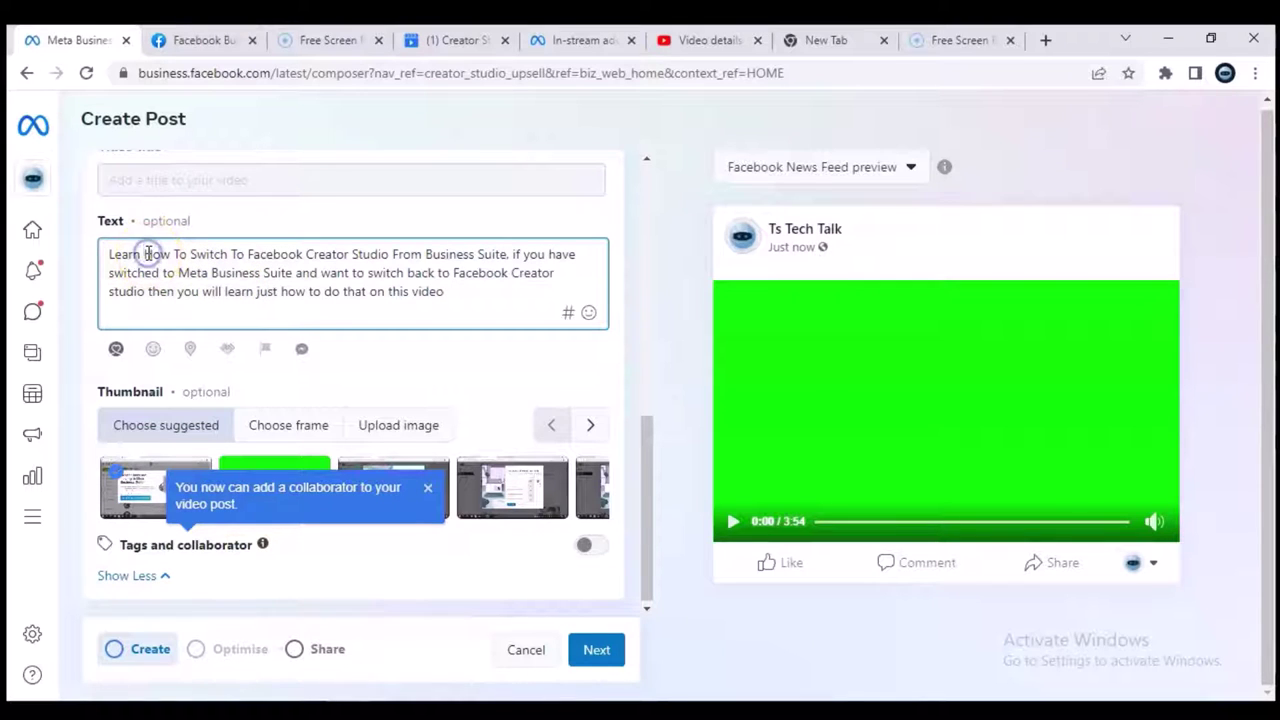
pyautogui.moveTo(147, 253); pyautogui.dragTo(71, 249)
pyautogui.moveTo(74, 257)
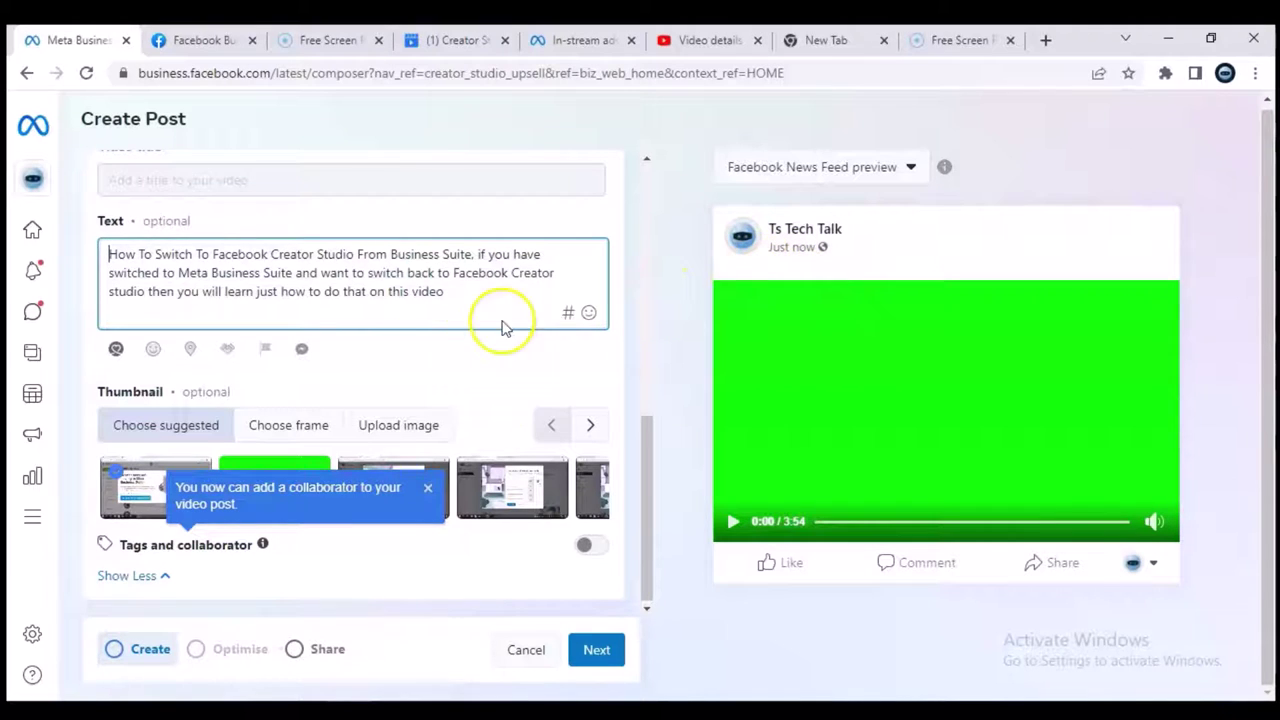
pyautogui.click(397, 426)
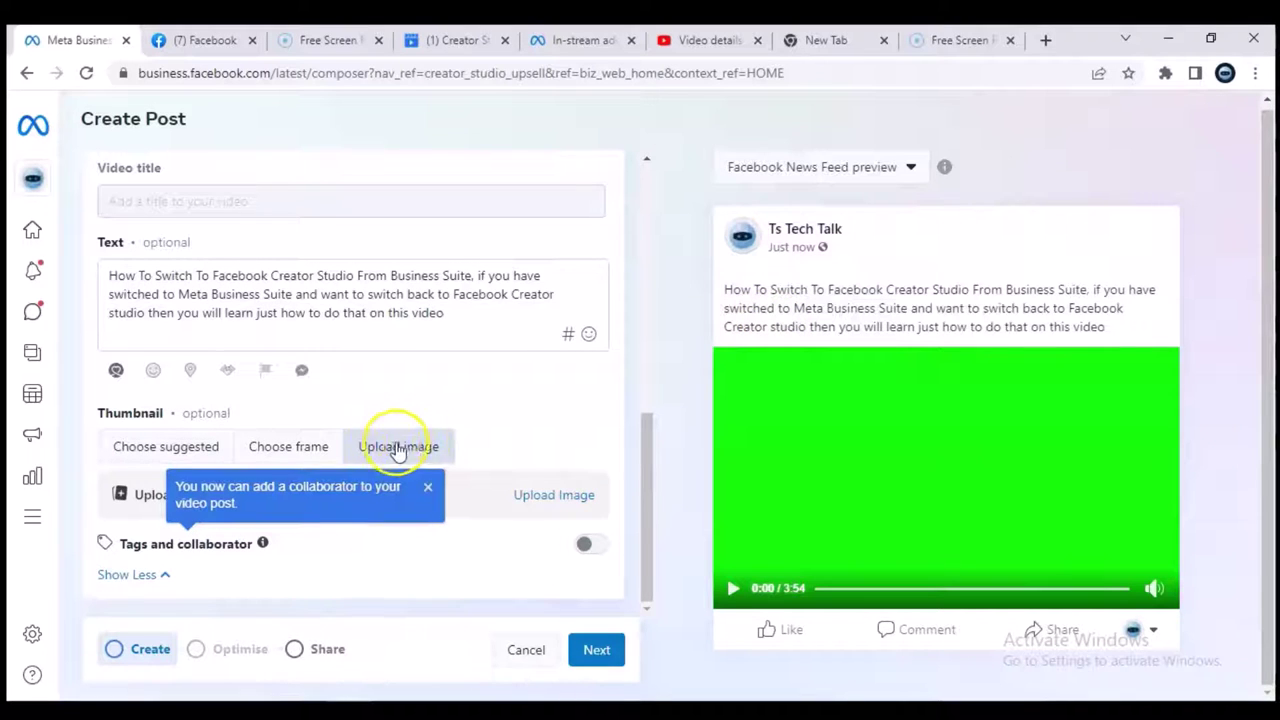
# Upload the '2022 Switch Back' thumbnail image from the Downloads folder
pyautogui.click(557, 503)
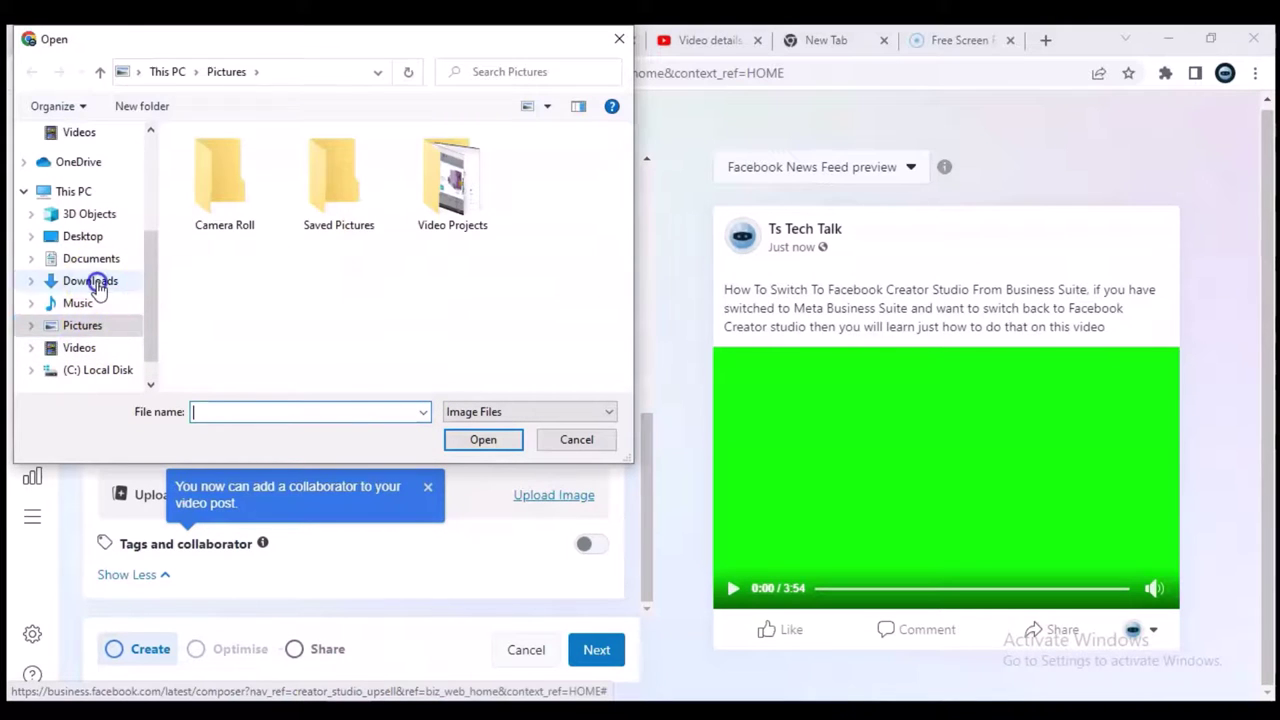
pyautogui.click(95, 285)
pyautogui.doubleClick(206, 216)
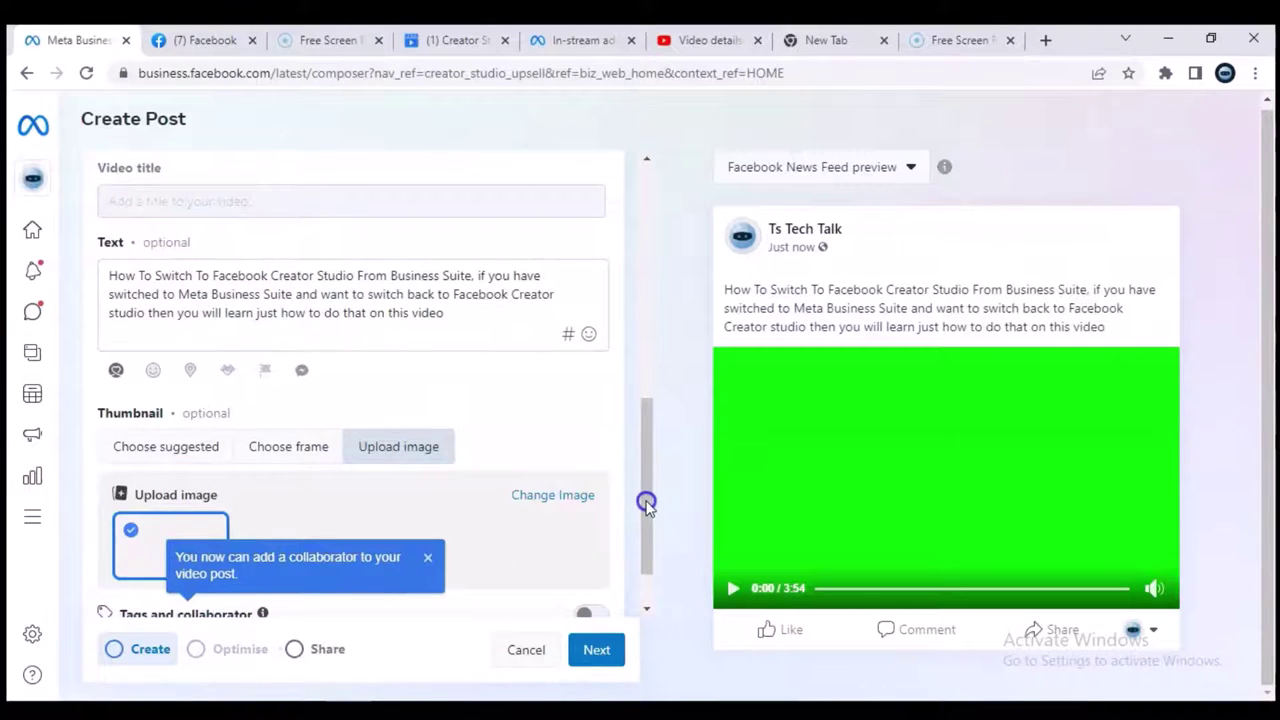
pyautogui.moveTo(646, 503); pyautogui.dragTo(650, 566)
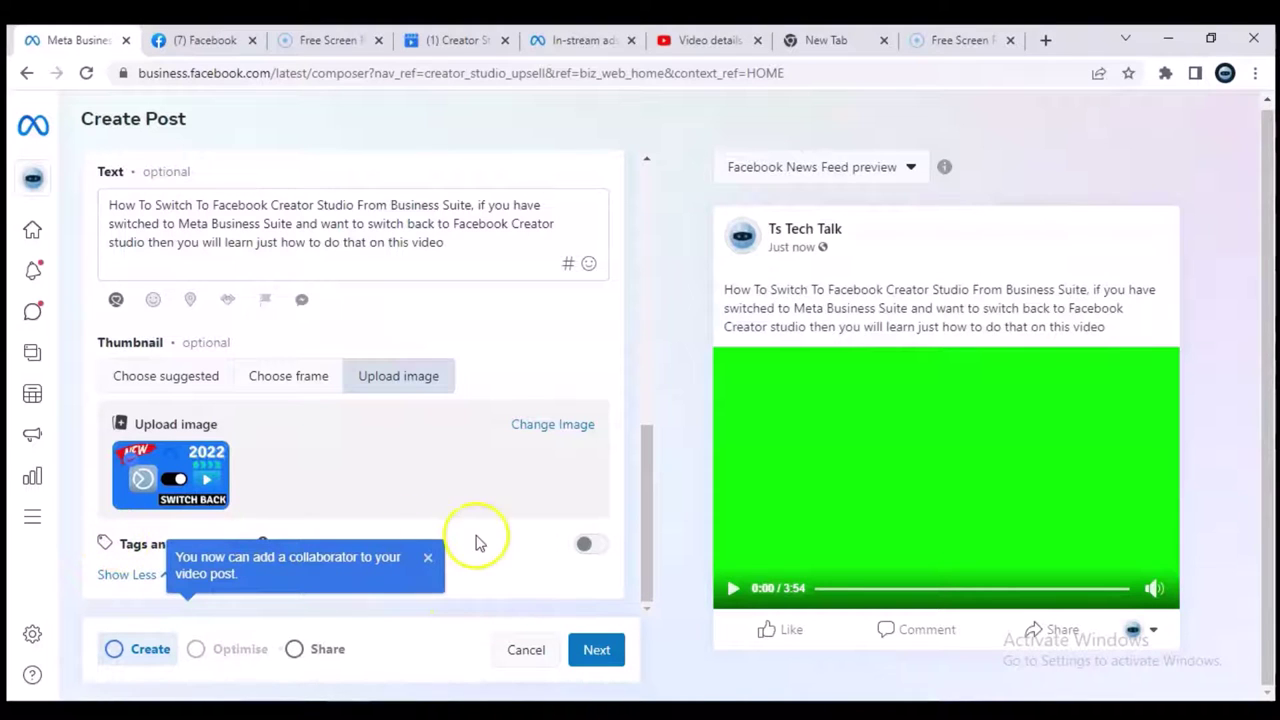
# Dismiss the collaborator tip, toggle the extra post options, and review the collaborative posts explanation
pyautogui.click(588, 544)
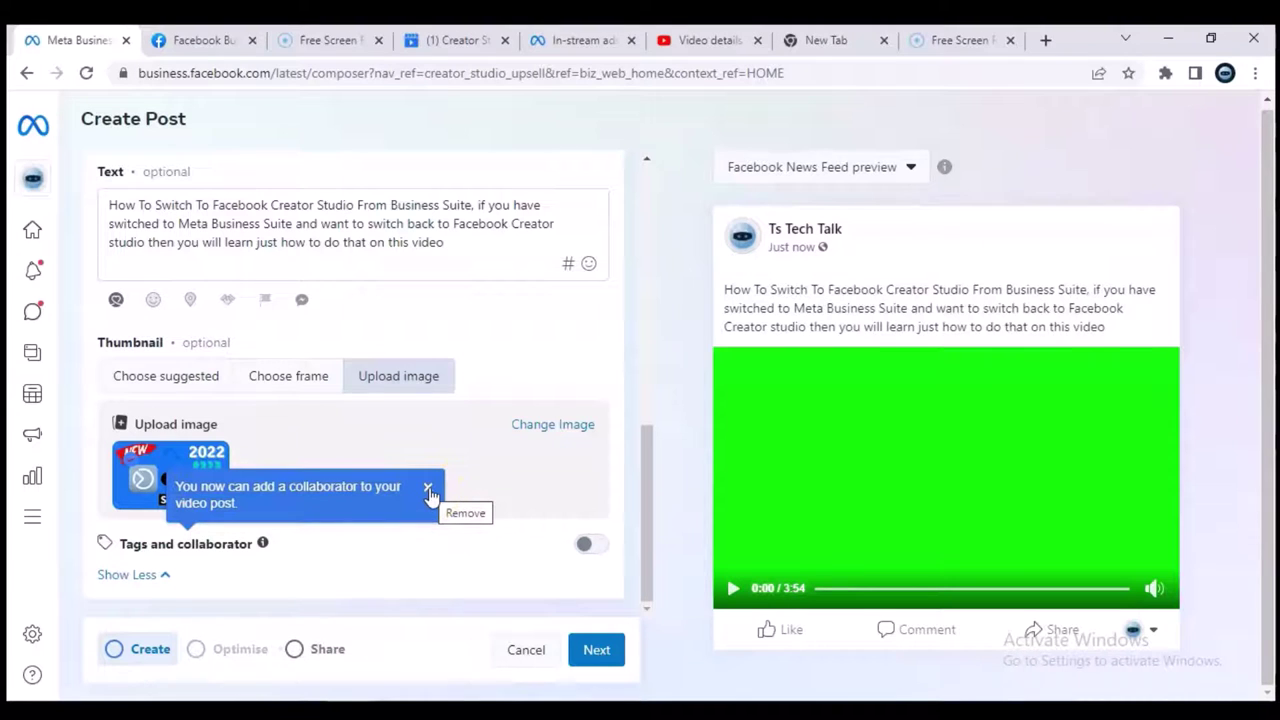
pyautogui.click(428, 488)
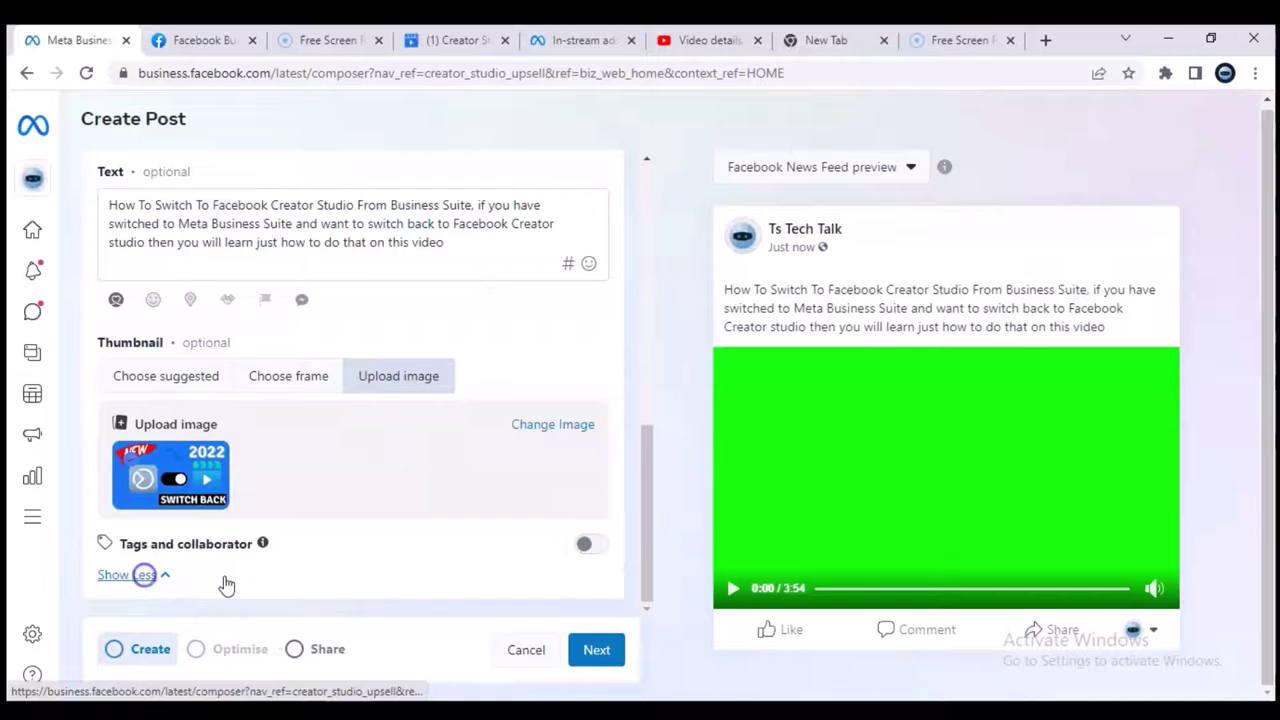
pyautogui.click(145, 575)
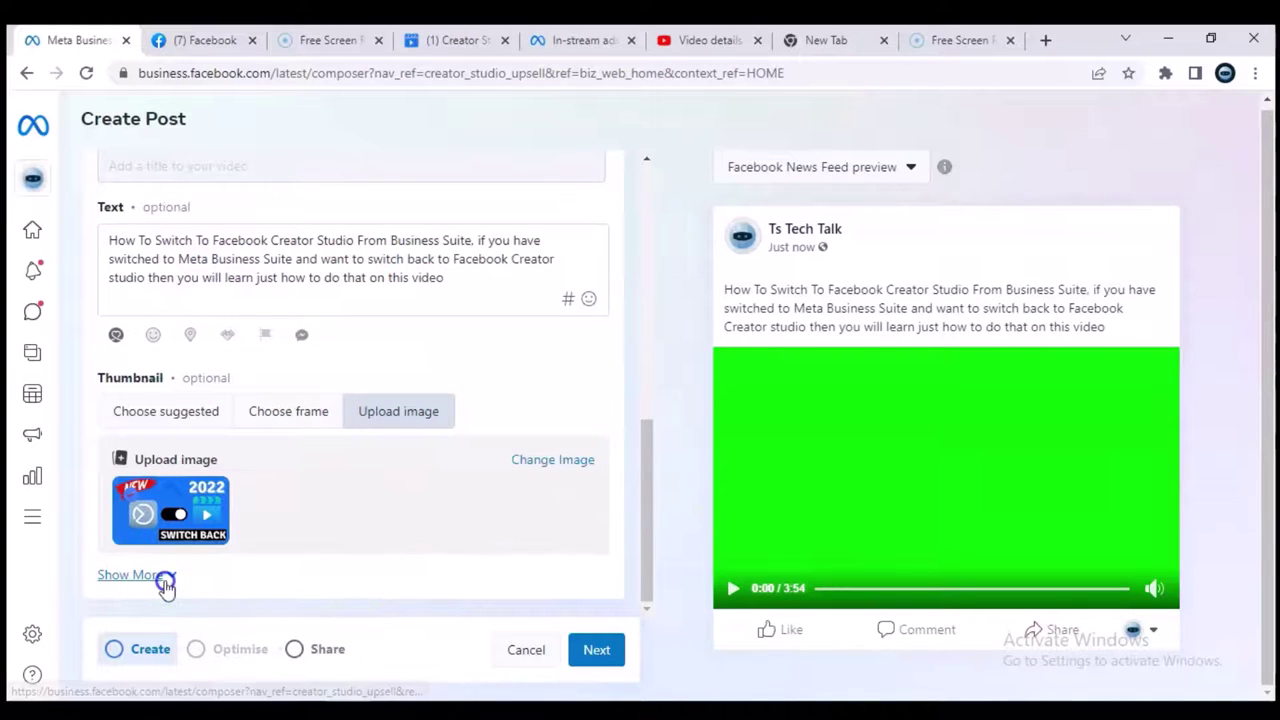
pyautogui.click(163, 580)
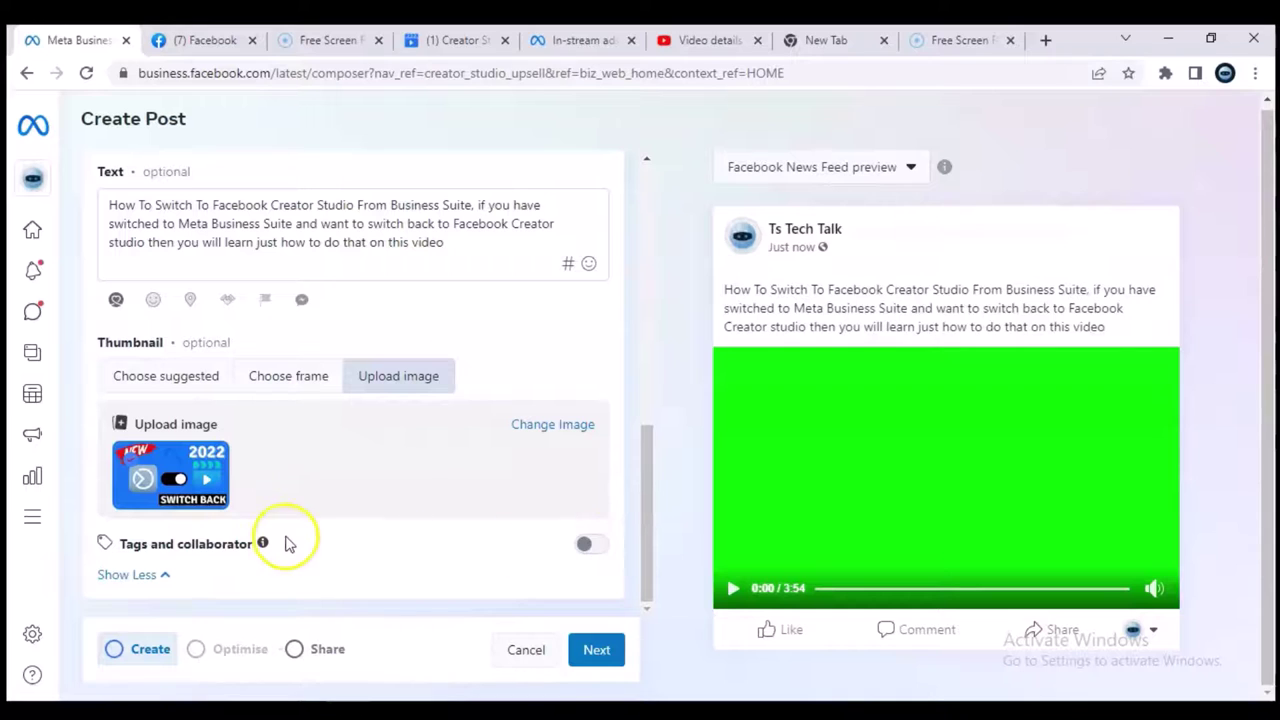
pyautogui.click(262, 543)
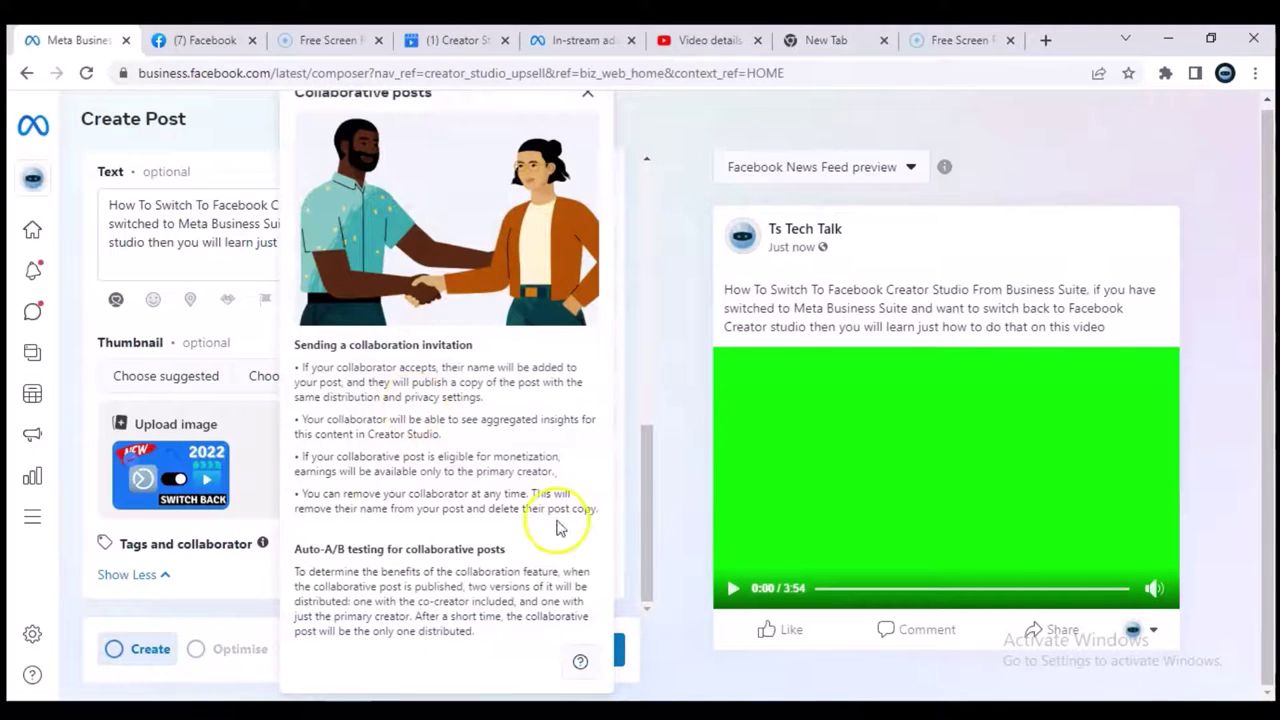
pyautogui.click(694, 468)
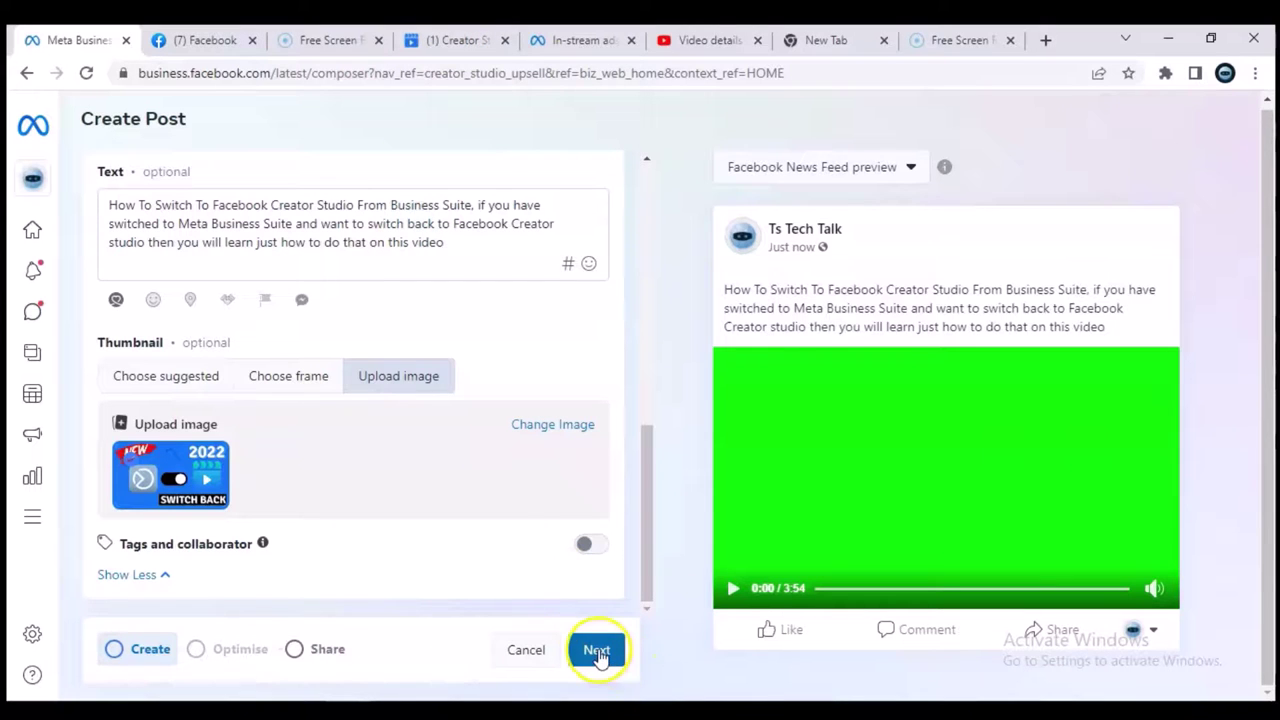
# Move to the Share step and choose Schedule, showing 16 November 2022 dates for both accounts
pyautogui.click(598, 652)
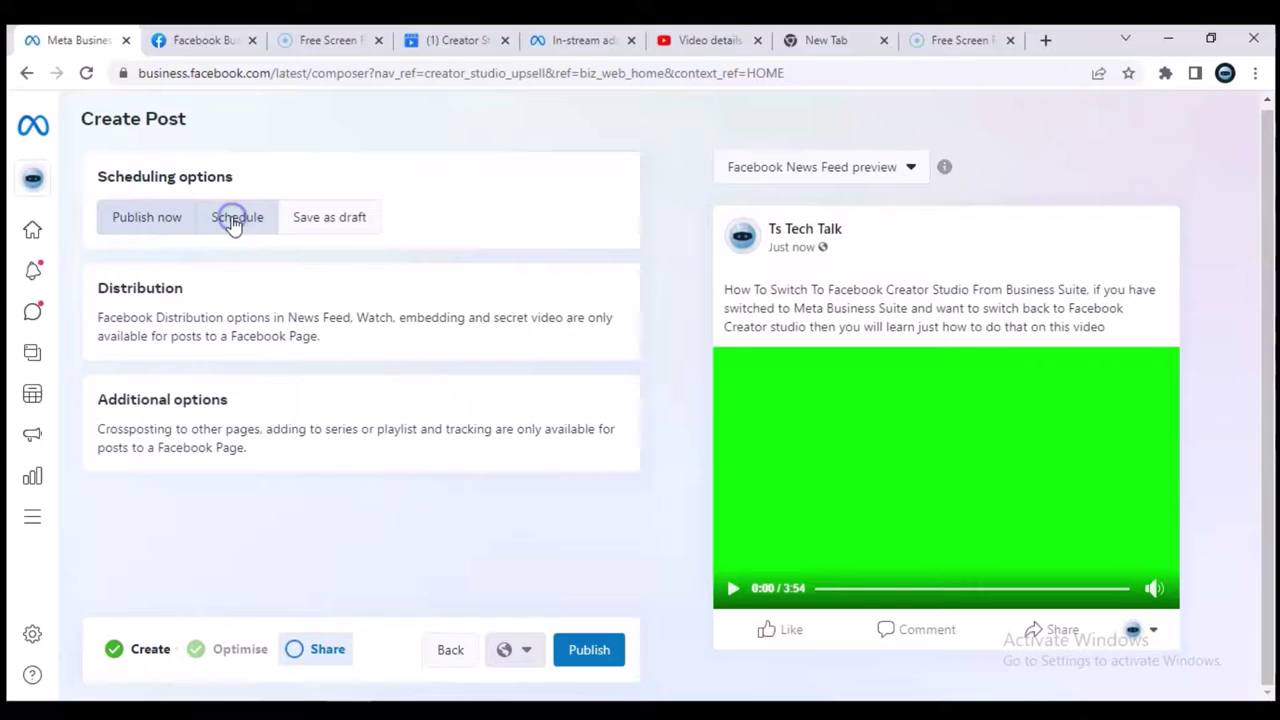
pyautogui.click(233, 222)
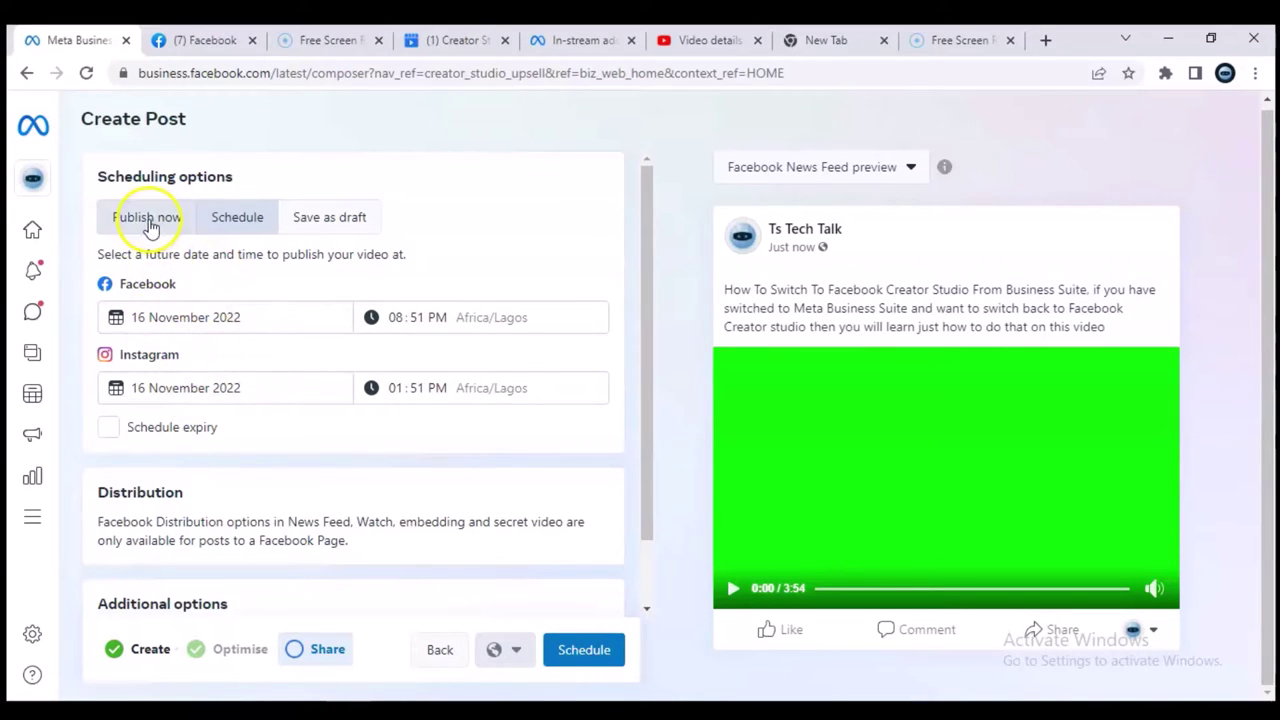
# Switch to Publish now and publish the video post to Facebook and Instagram
pyautogui.click(148, 220)
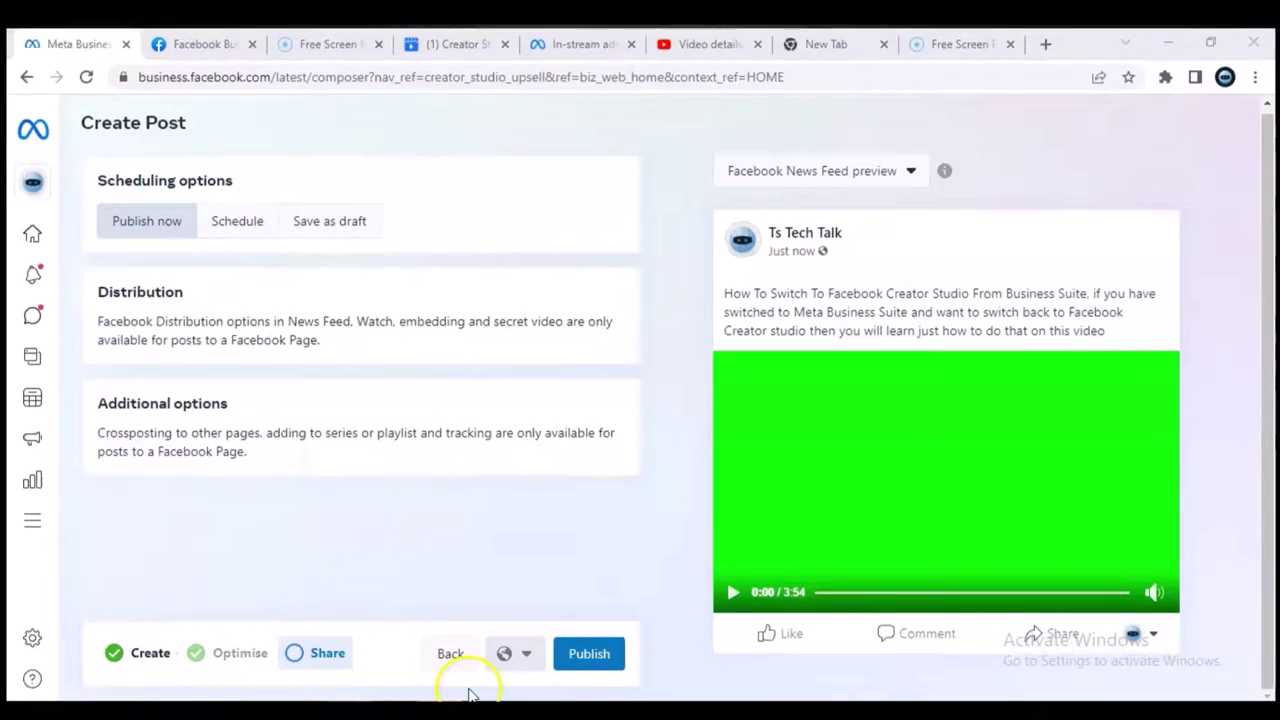
pyautogui.click(530, 690)
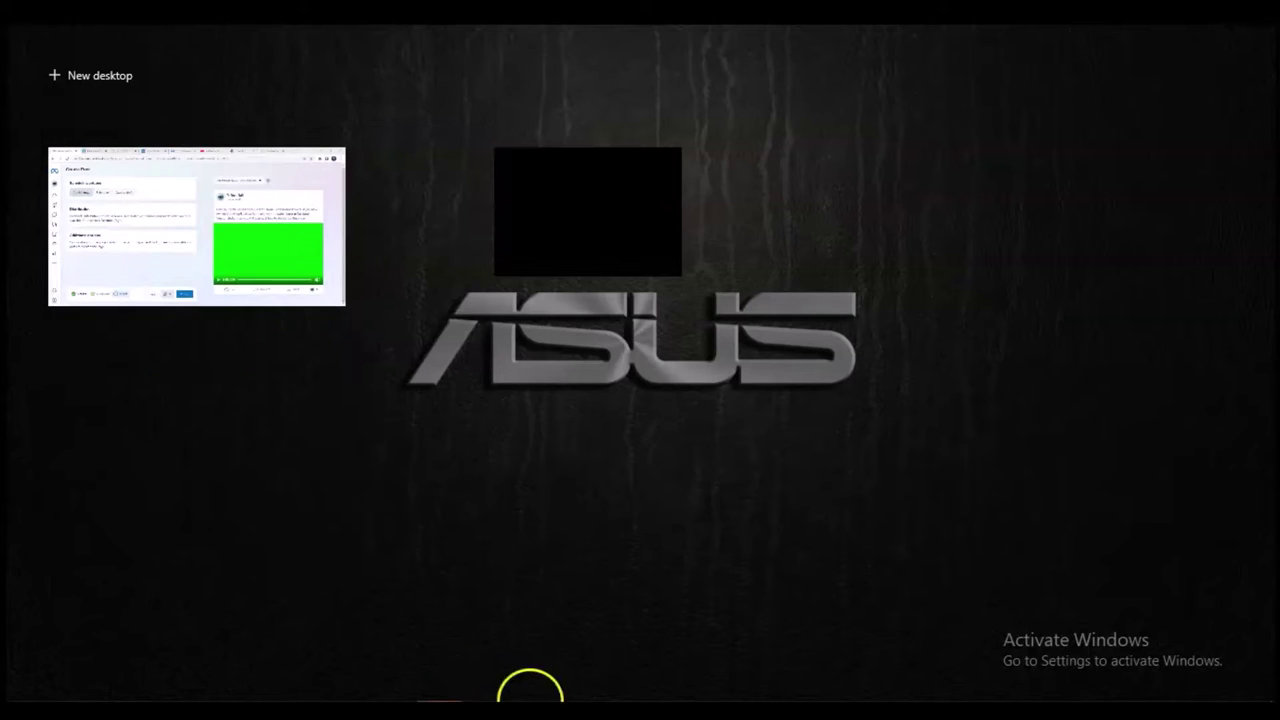
pyautogui.click(164, 218)
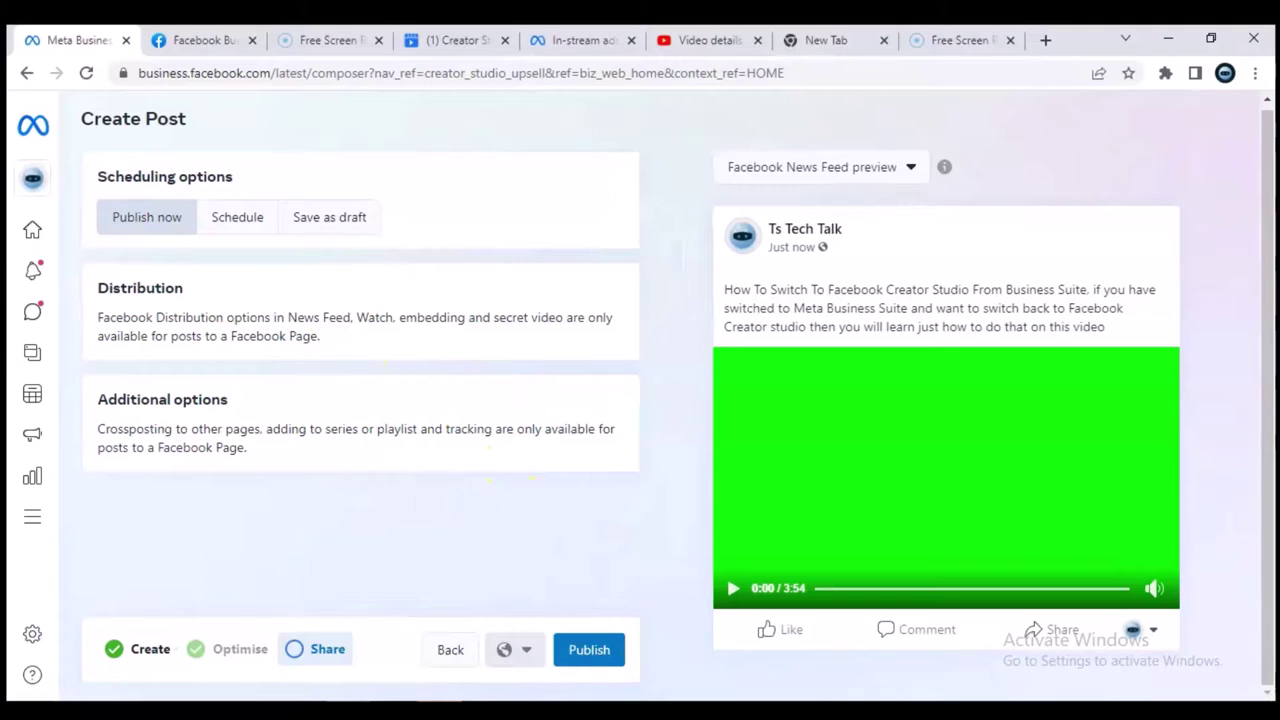
pyautogui.click(589, 651)
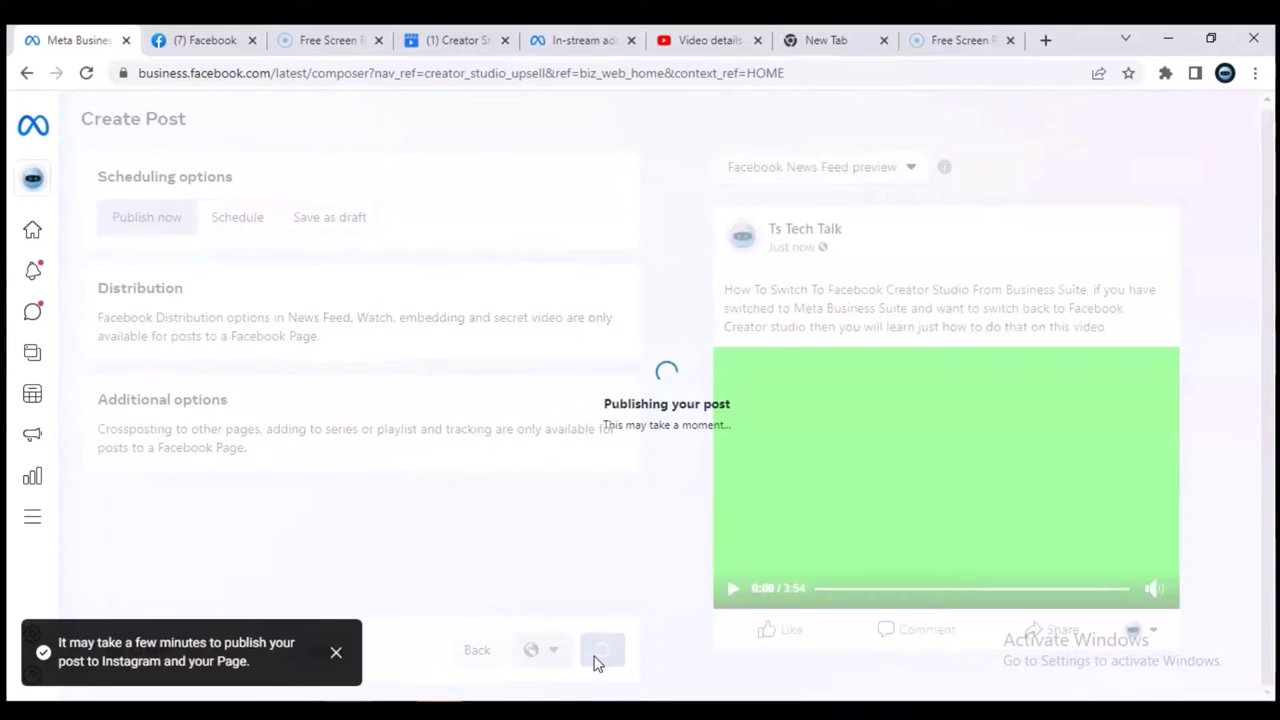